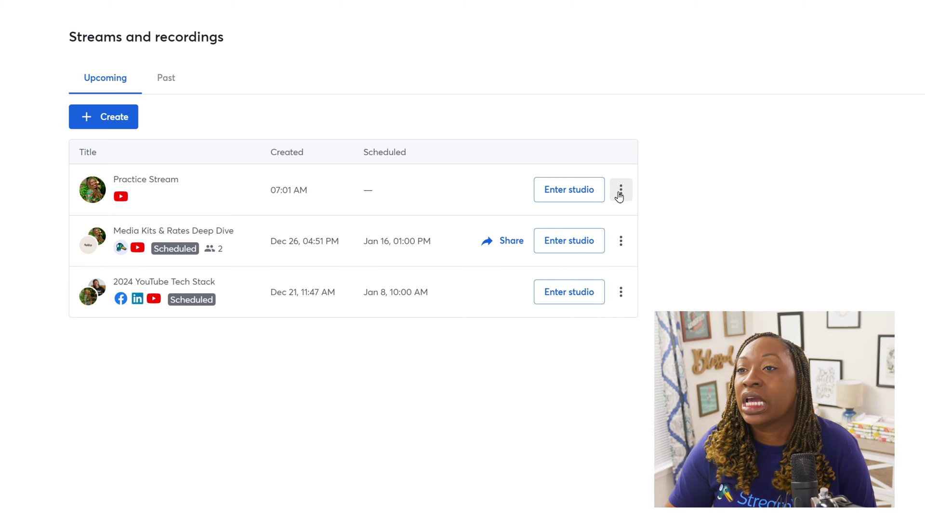
# - Delete the Practice Stream broadcast in StreamYard, removing it from YouTube as well
pyautogui.click(620, 195)
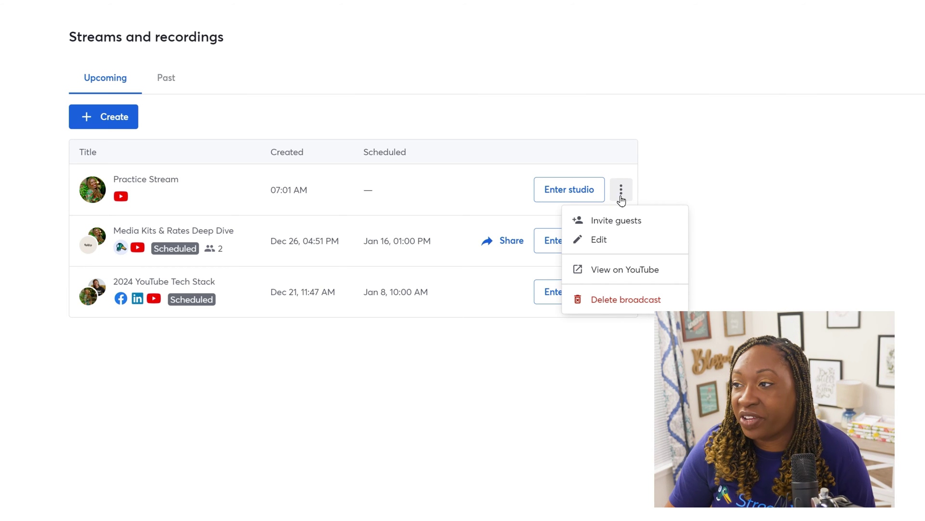
pyautogui.click(617, 301)
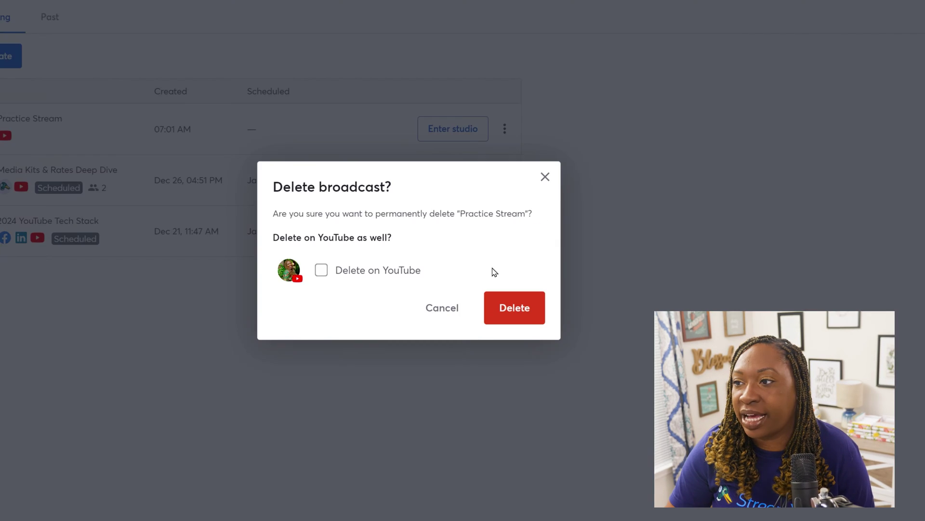
pyautogui.click(403, 271)
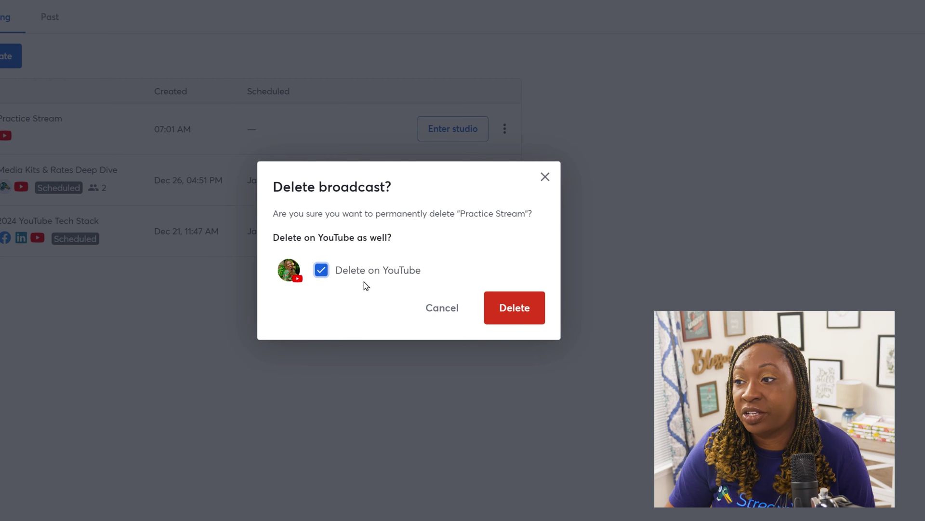
pyautogui.click(532, 315)
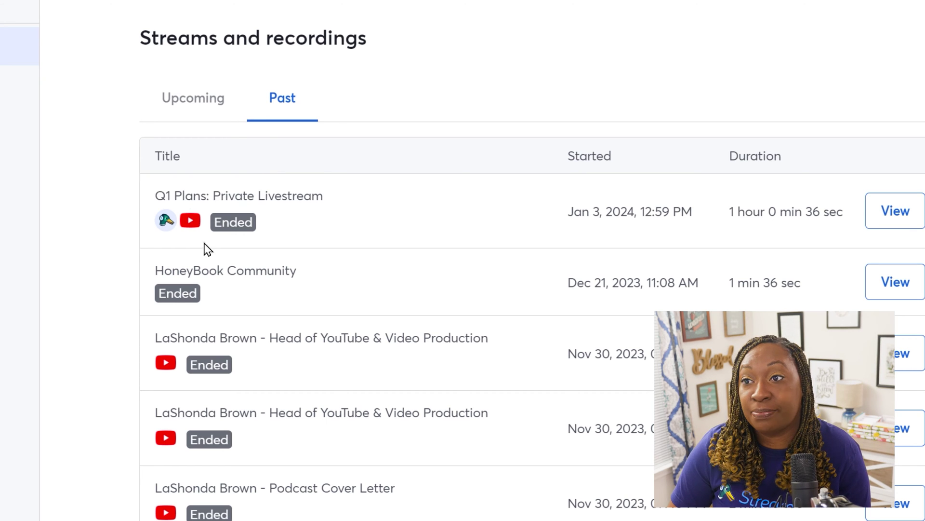
pyautogui.click(538, 155)
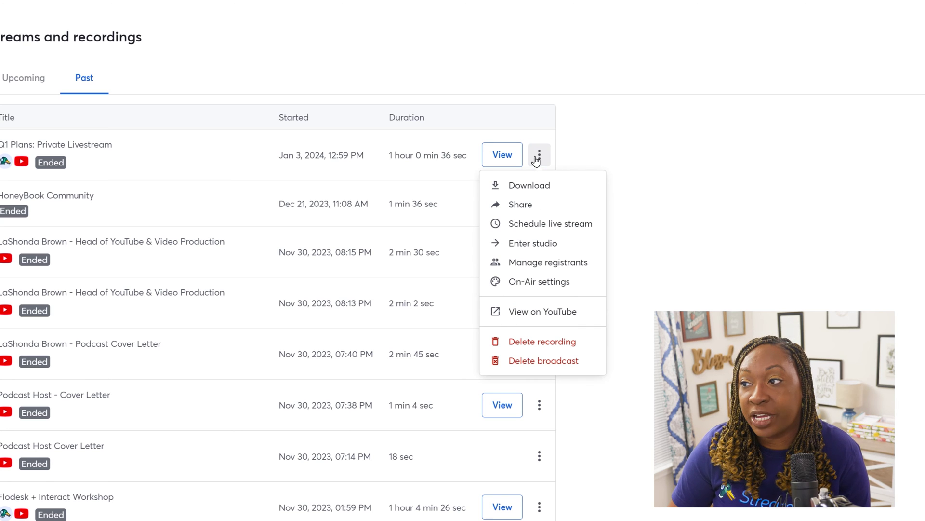
pyautogui.click(536, 205)
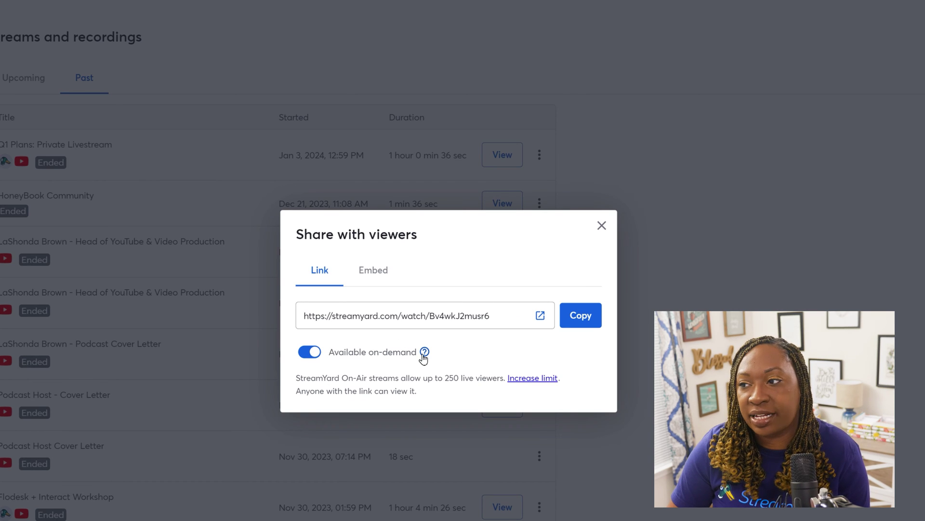
pyautogui.moveTo(425, 352)
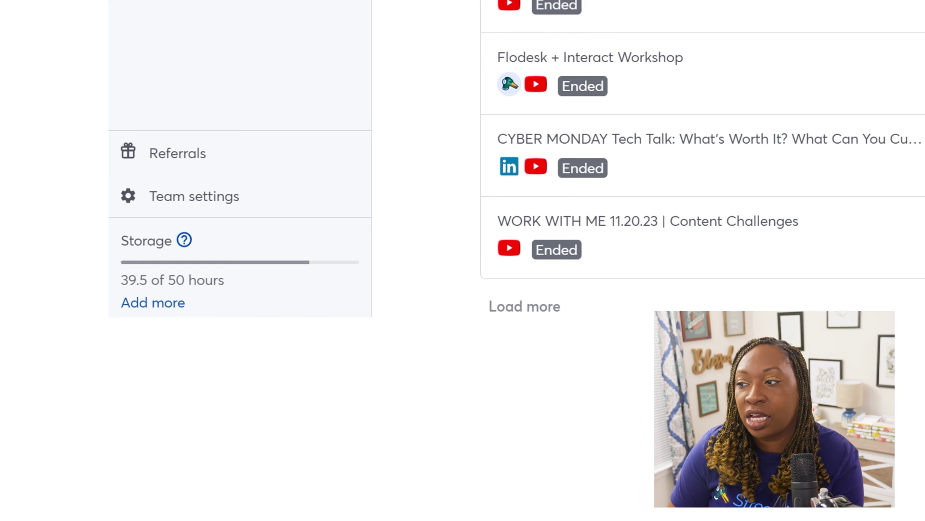
# - Look over the download options for the Q1 Plans recording, then close them without downloading
pyautogui.click(541, 260)
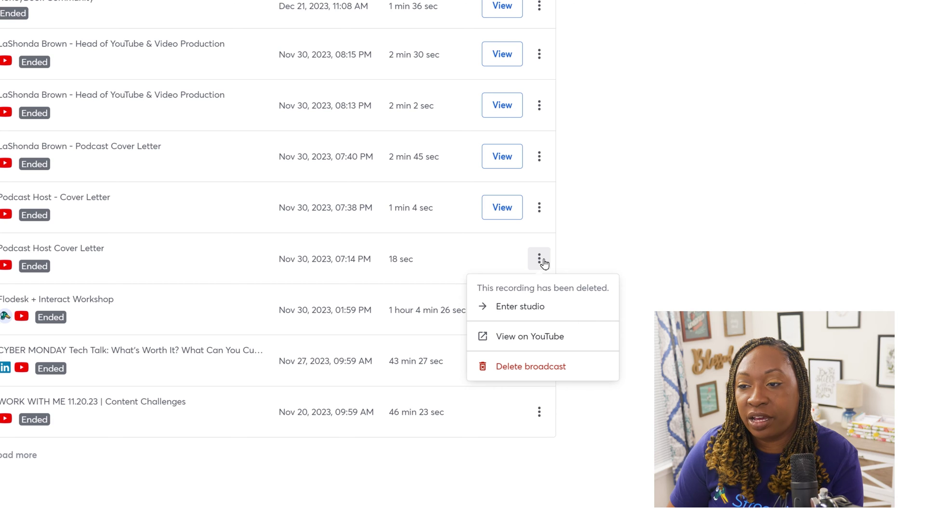
pyautogui.click(668, 151)
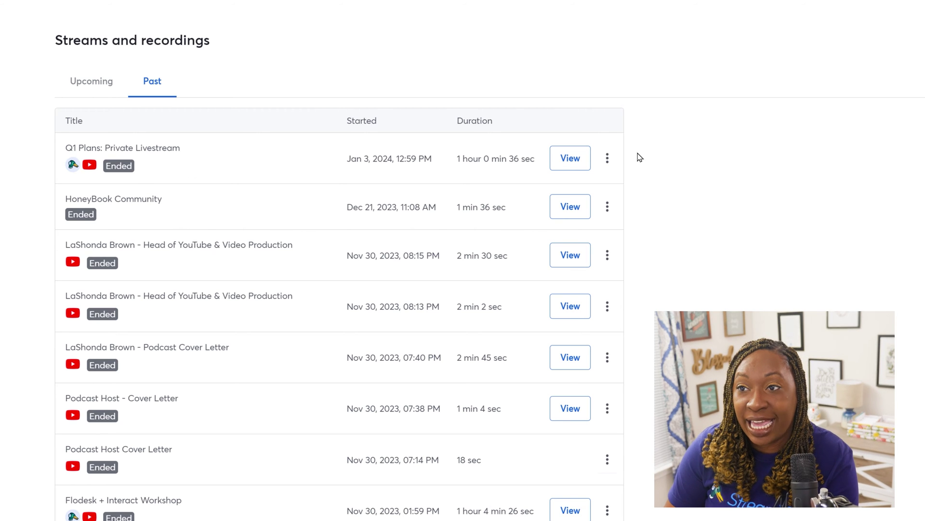
pyautogui.click(608, 159)
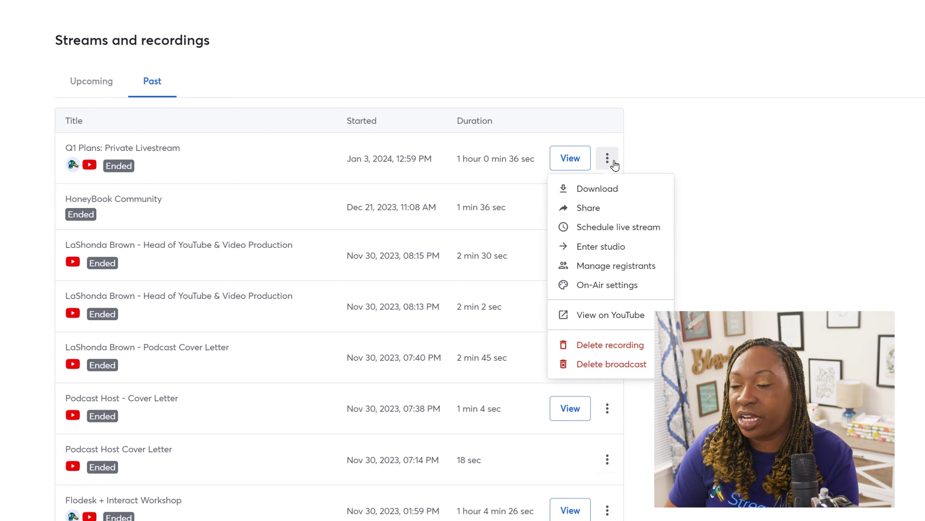
pyautogui.click(613, 191)
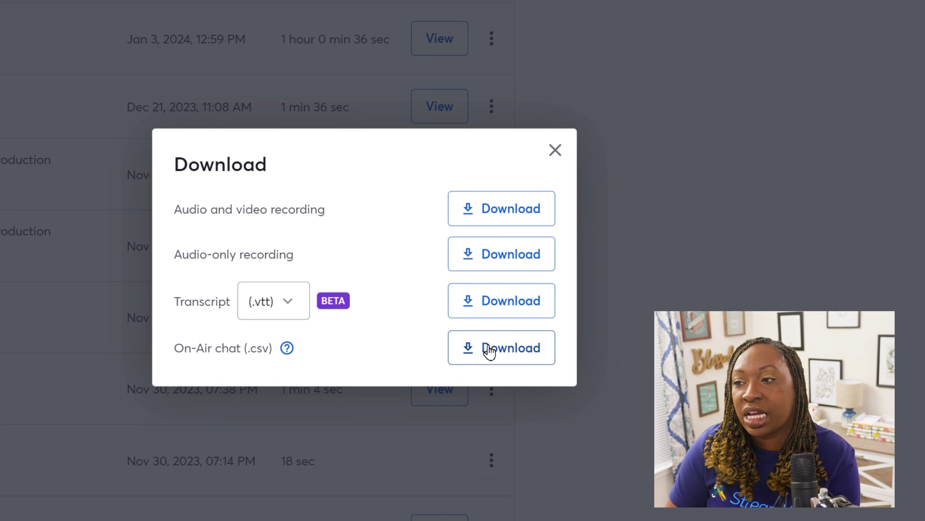
pyautogui.click(556, 152)
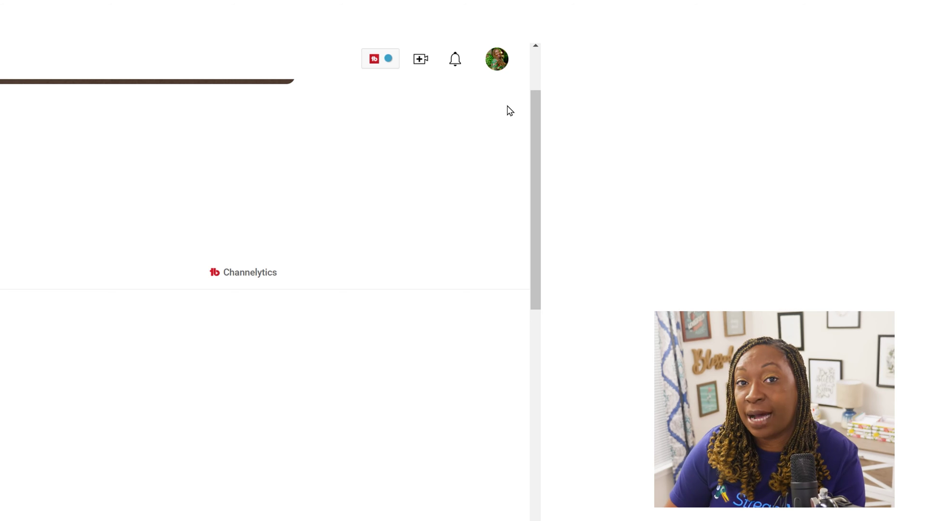
# - Go to YouTube Studio from the account menu and switch on the For you section
pyautogui.click(502, 68)
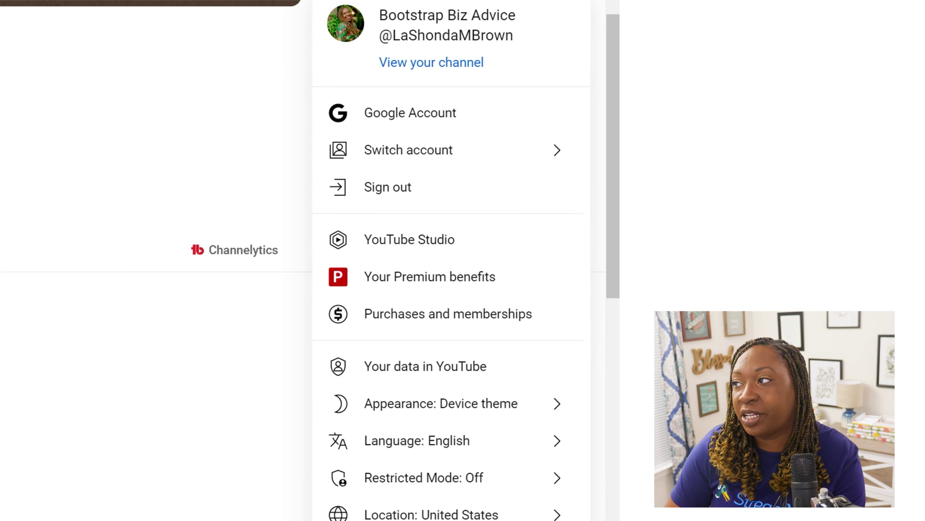
pyautogui.click(437, 246)
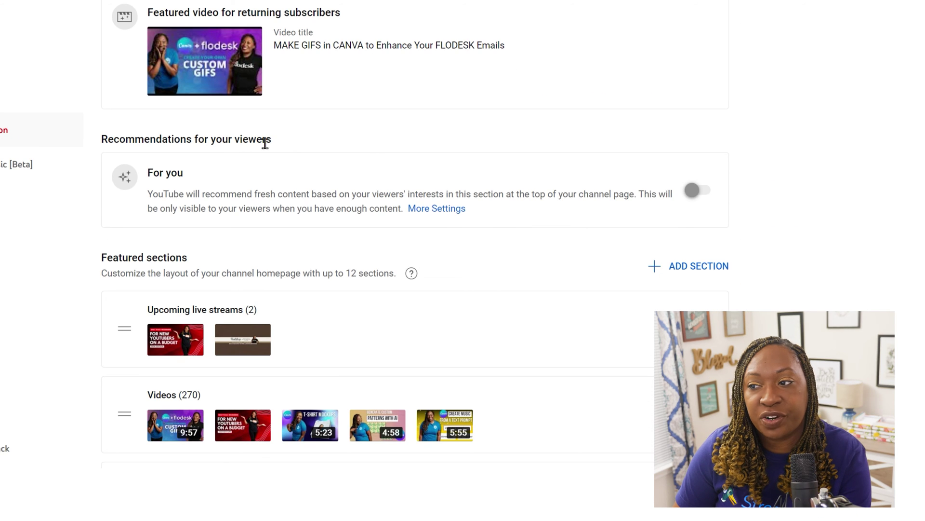
pyautogui.click(708, 196)
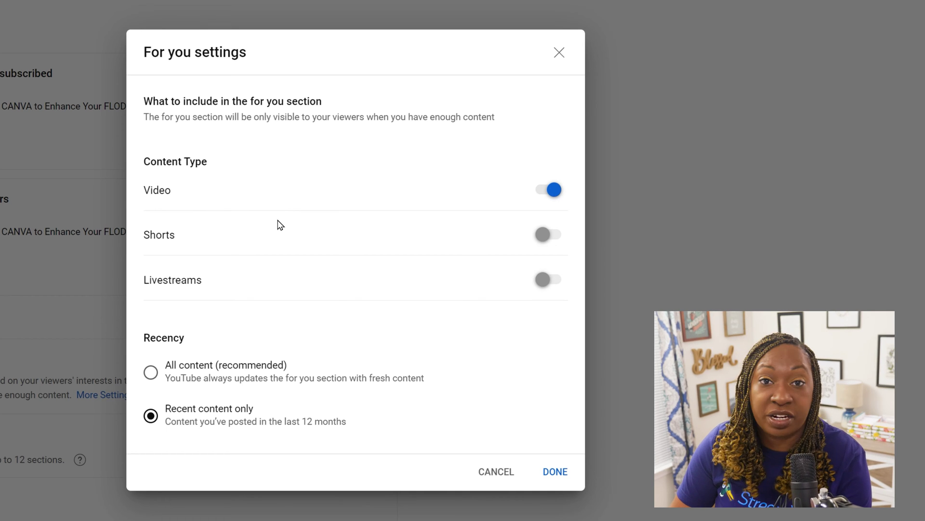
# - Compare the Video, Shorts and Livestreams options, then save For you with videos only and recent content
pyautogui.click(552, 193)
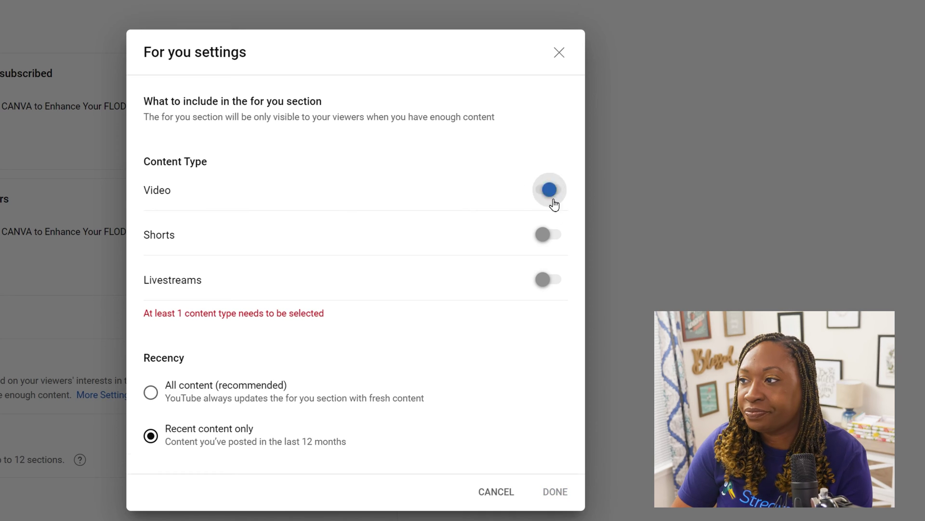
pyautogui.click(543, 283)
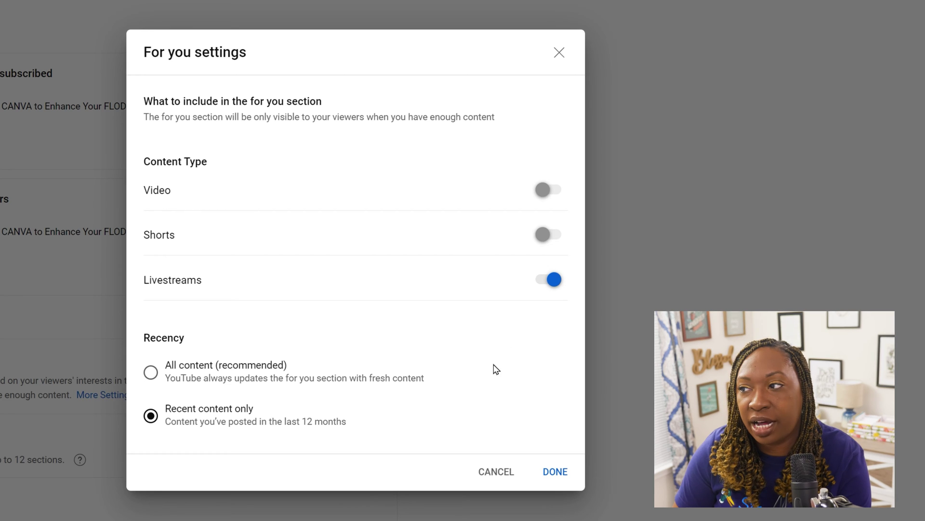
pyautogui.click(556, 285)
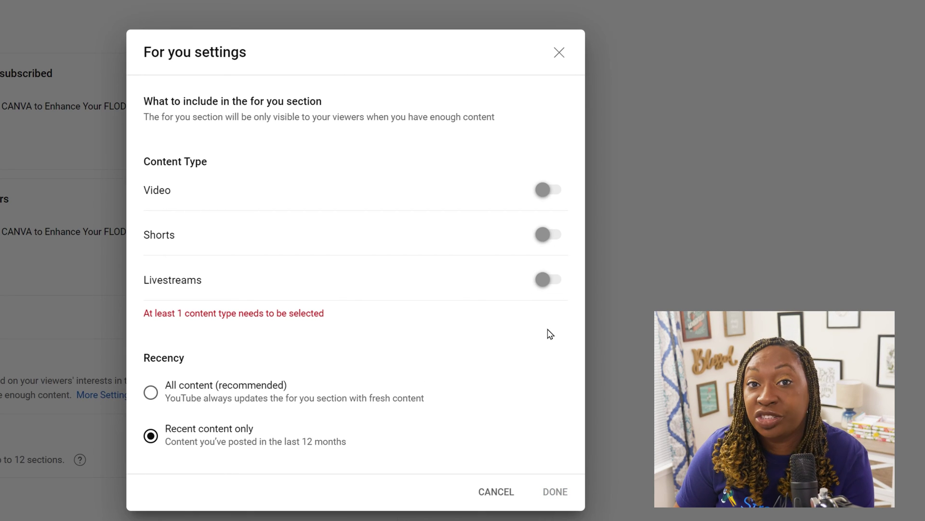
pyautogui.click(553, 246)
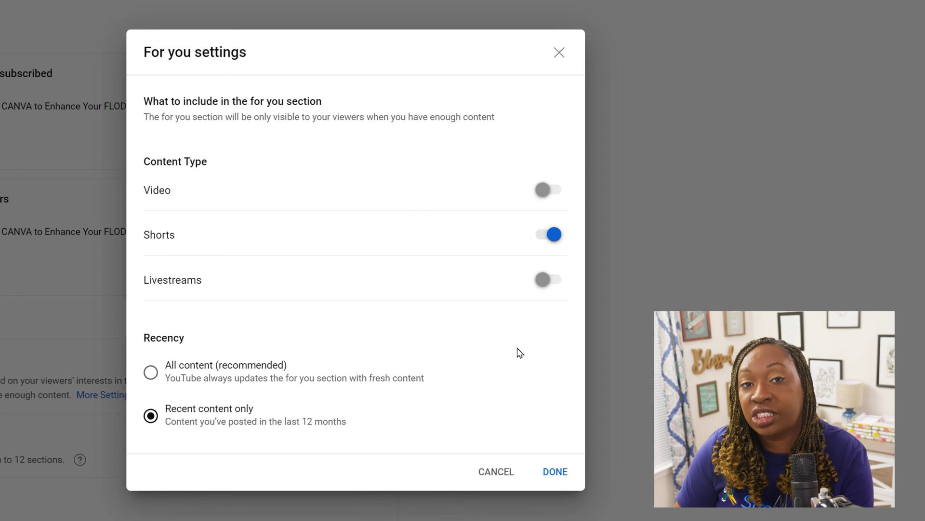
pyautogui.click(550, 236)
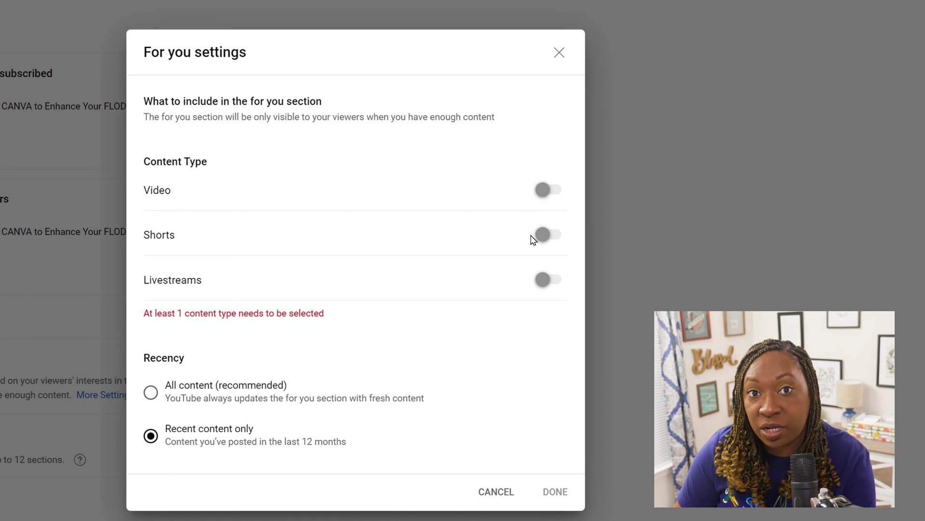
pyautogui.click(551, 189)
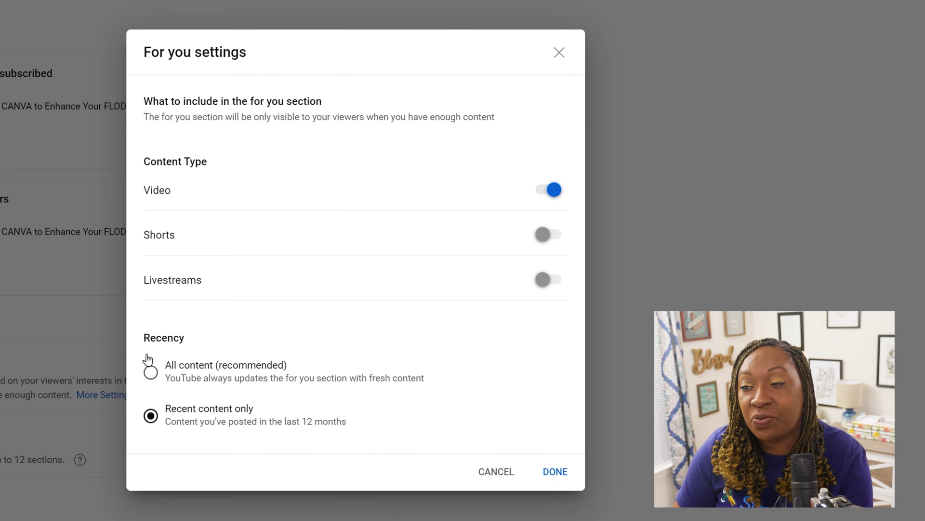
pyautogui.click(151, 372)
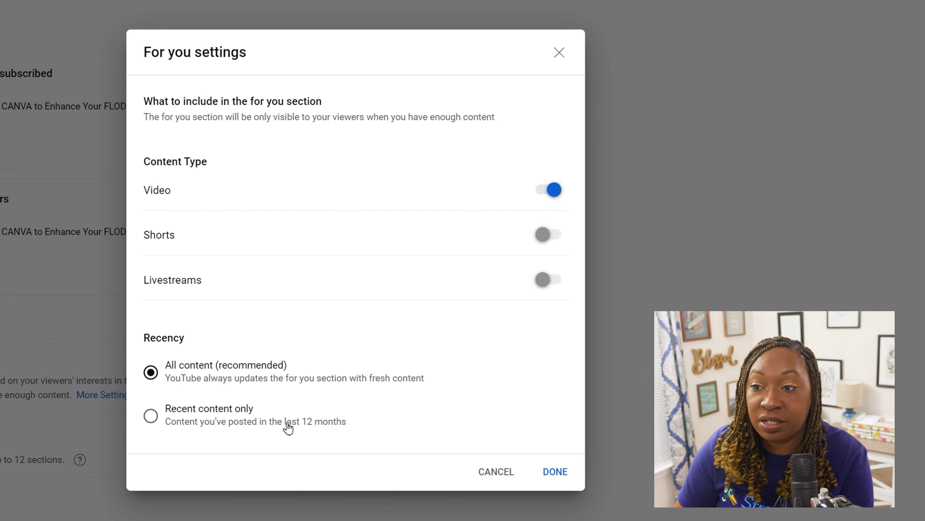
pyautogui.click(149, 417)
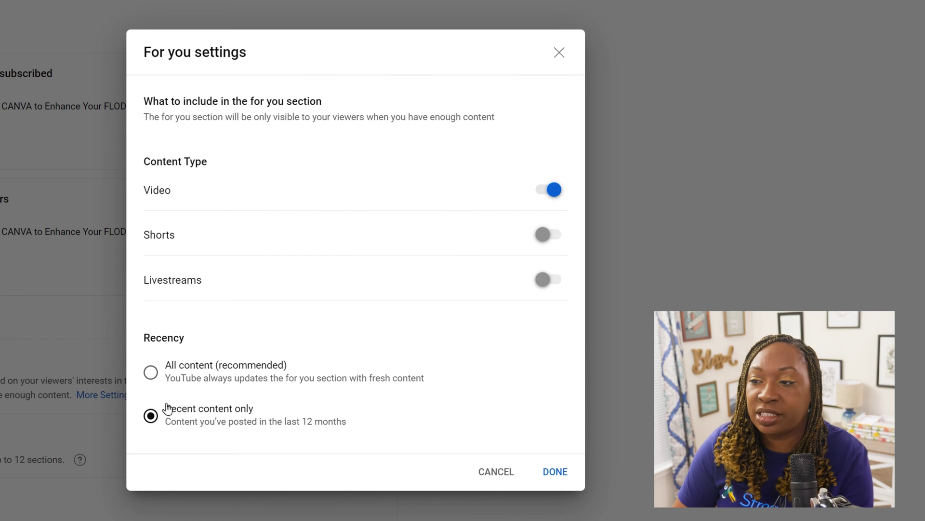
pyautogui.click(549, 467)
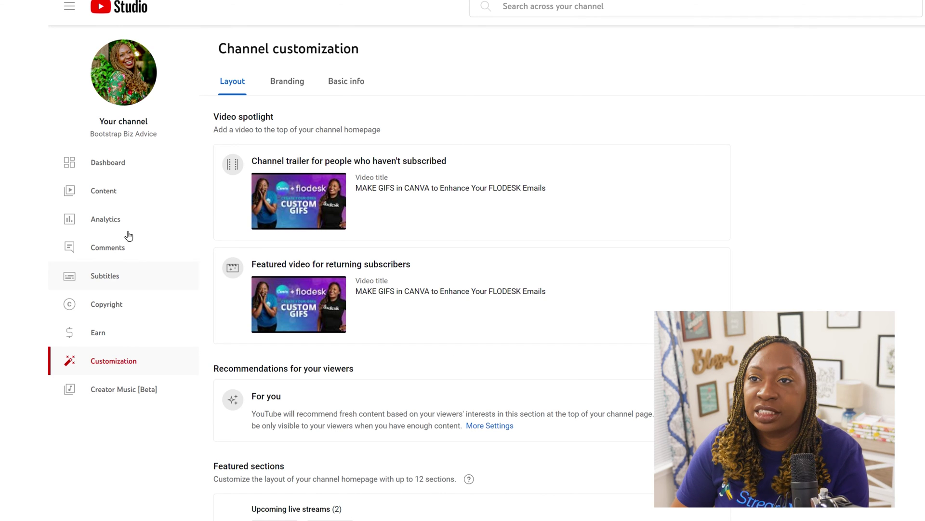
# - Open the details of the 'WORK WITH ME 11.20.23 | Content Challenges' replay from the Live list
pyautogui.click(161, 195)
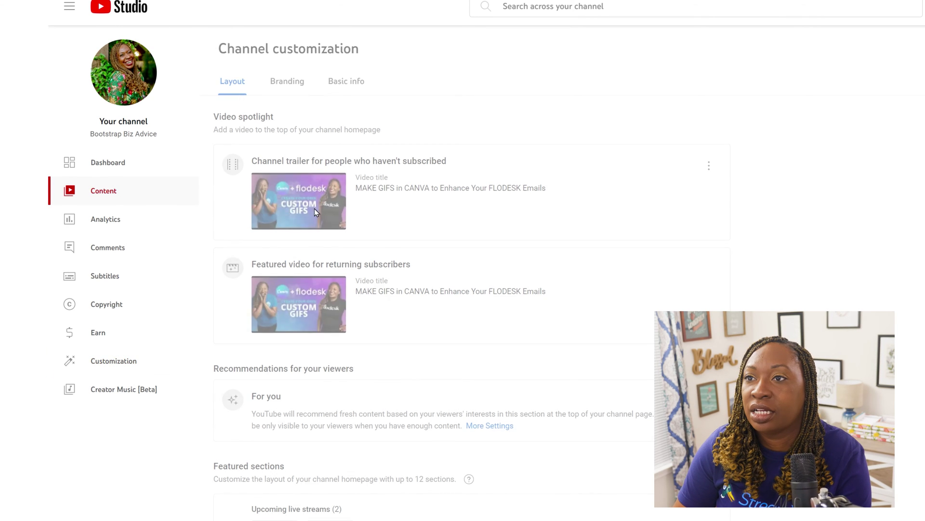
pyautogui.click(340, 92)
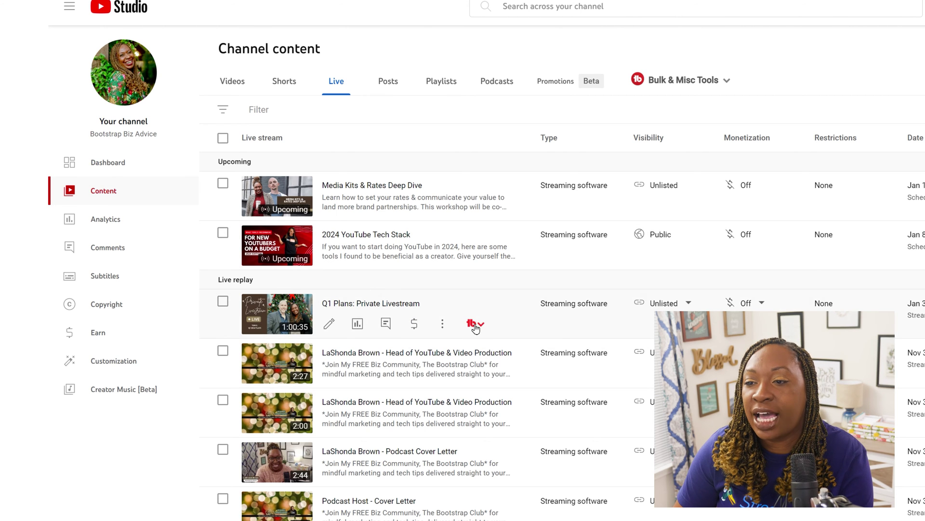
pyautogui.scroll(-8, 506, 376)
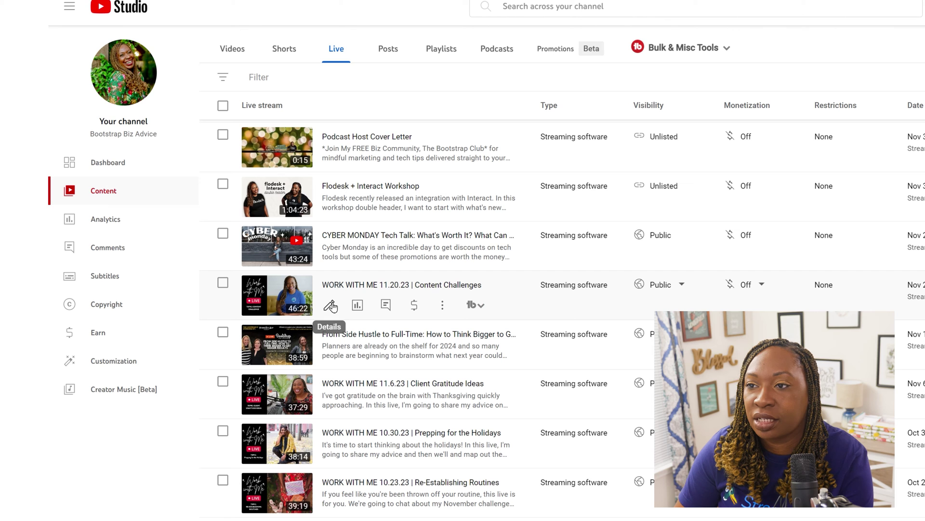
pyautogui.click(332, 306)
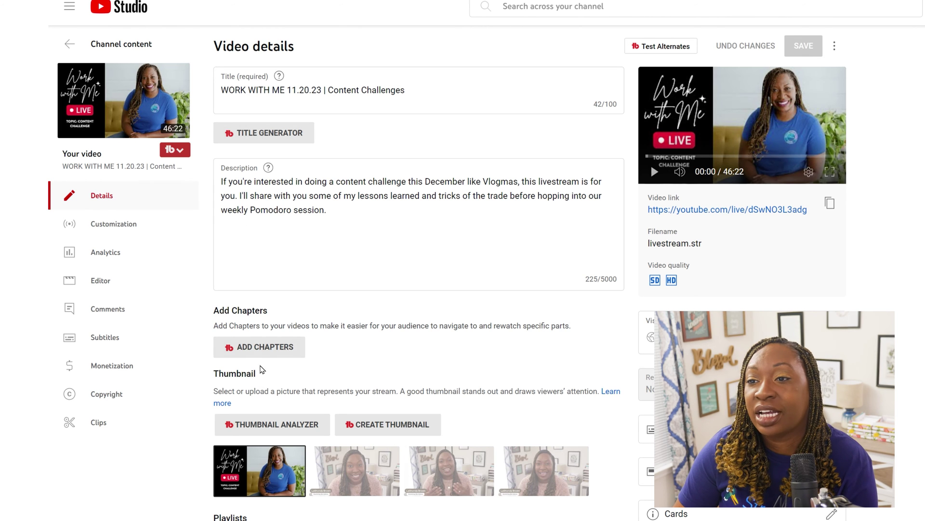
pyautogui.scroll(-10, 248, 420)
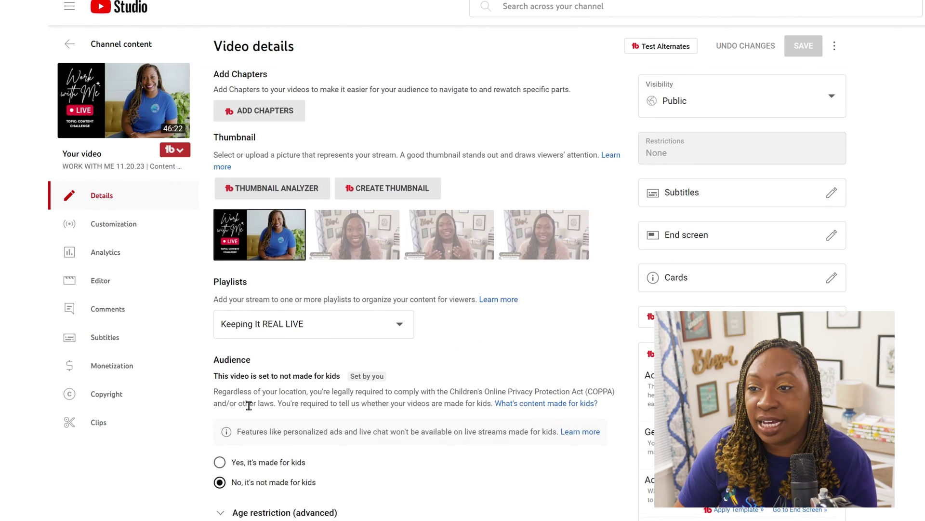
pyautogui.scroll(-5, 248, 403)
pyautogui.scroll(15, 268, 260)
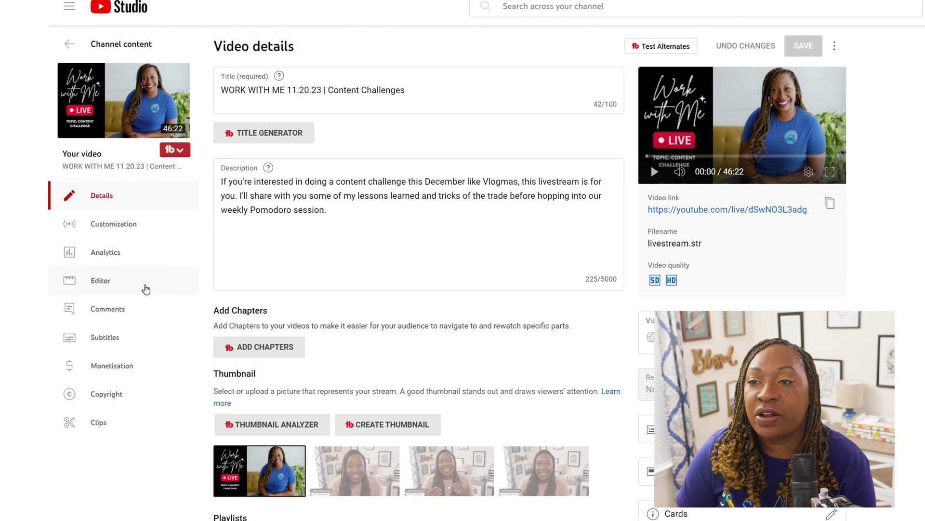
# - Open the WORK WITH ME replay in the Video editor
pyautogui.click(146, 289)
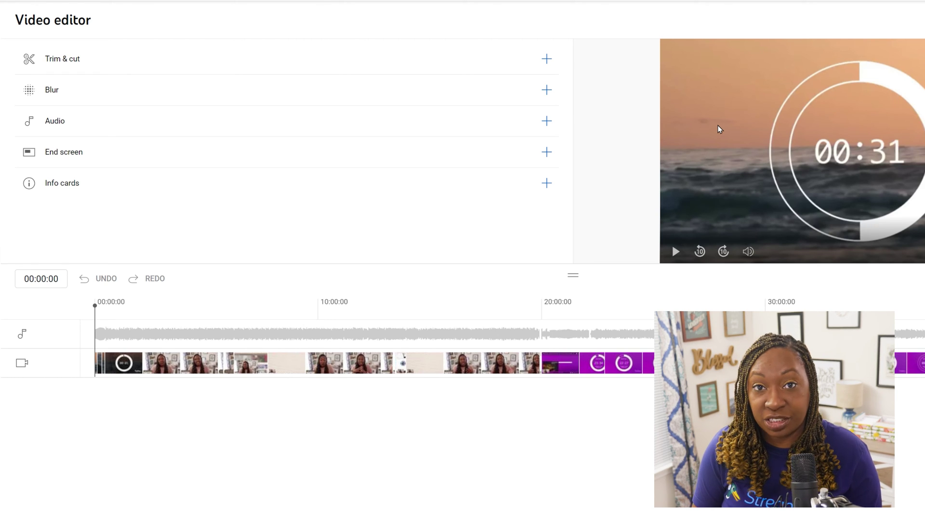
# - Trim the replay's start to about 00:30, then play the footage around the cut to check it
pyautogui.click(131, 70)
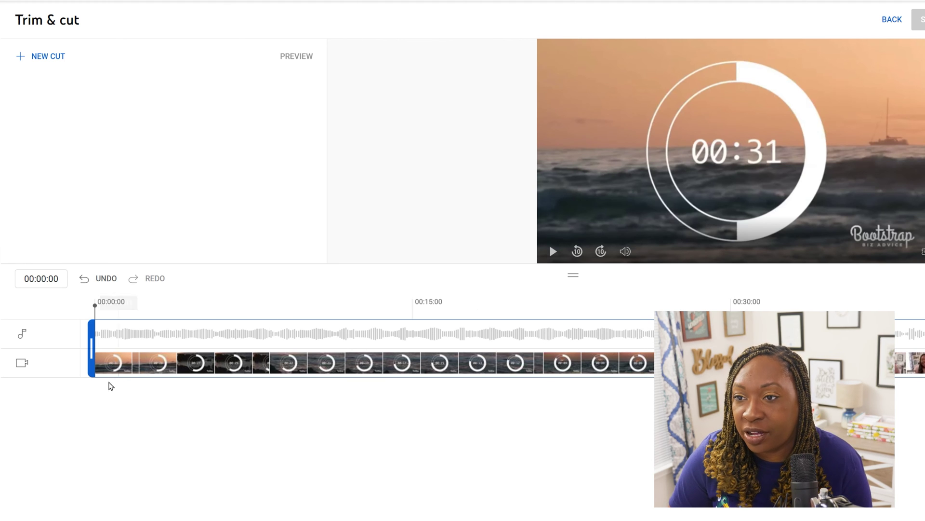
pyautogui.moveTo(92, 349); pyautogui.dragTo(716, 375)
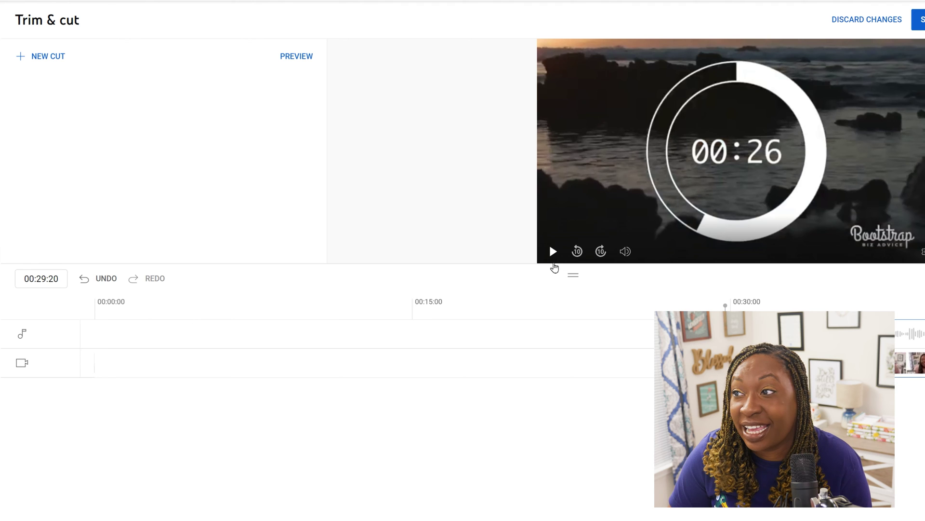
pyautogui.click(552, 251)
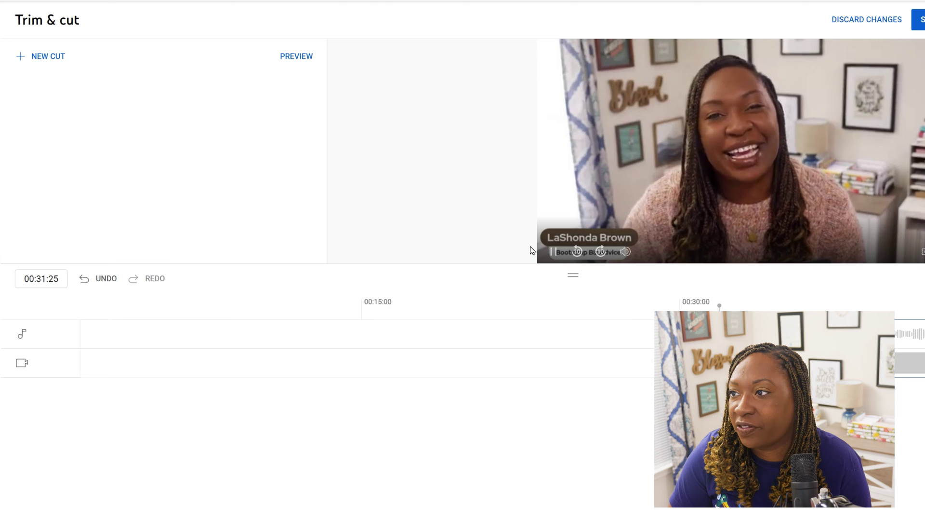
pyautogui.click(552, 251)
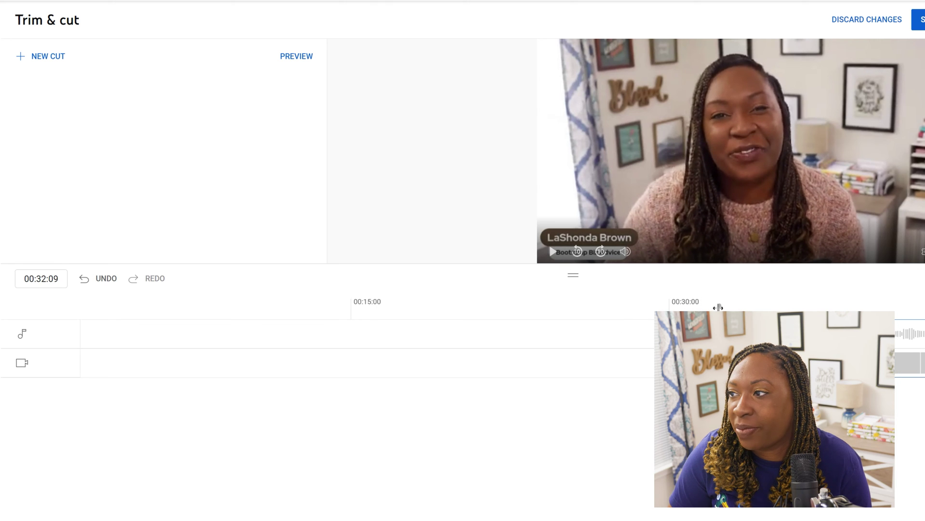
pyautogui.moveTo(716, 306); pyautogui.dragTo(657, 307)
pyautogui.click(551, 251)
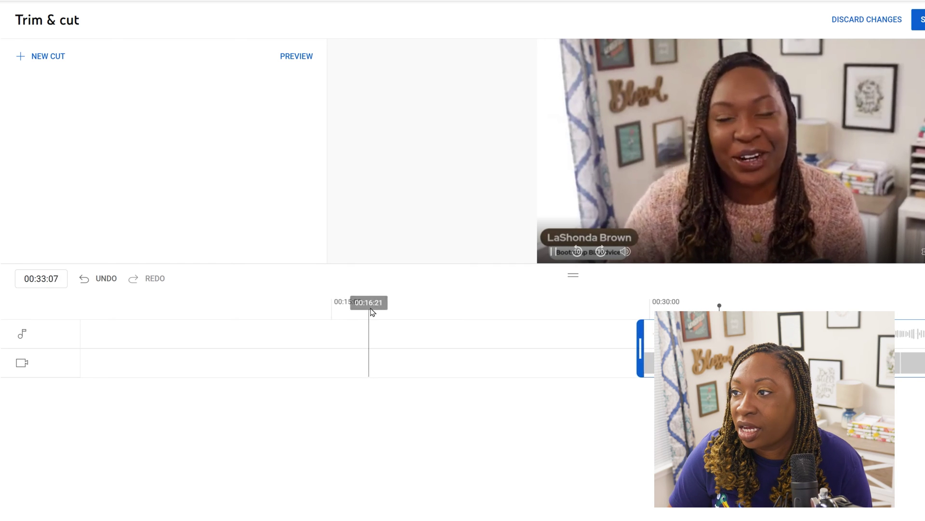
pyautogui.click(555, 252)
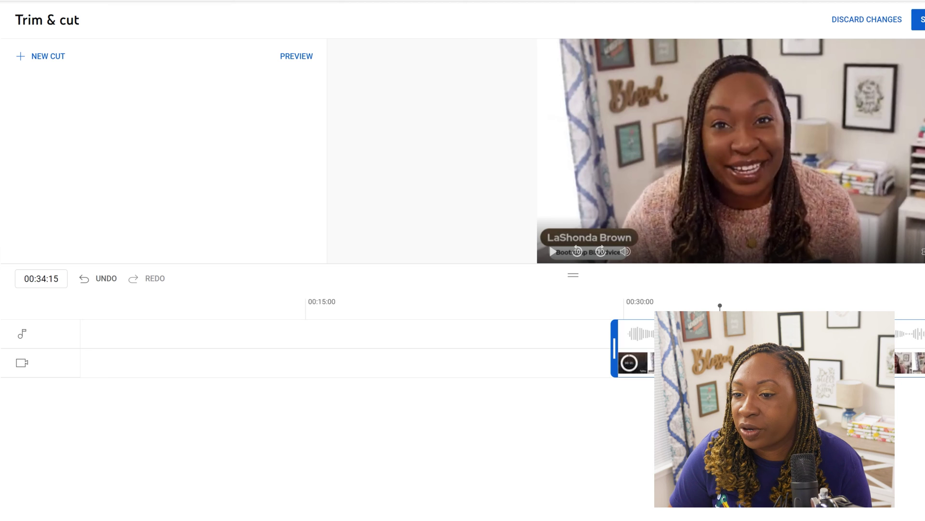
# - Locate where the talking ends near 19:52 on the timeline, before the Pomodoro timer section
pyautogui.hscroll(15, 366, 347)
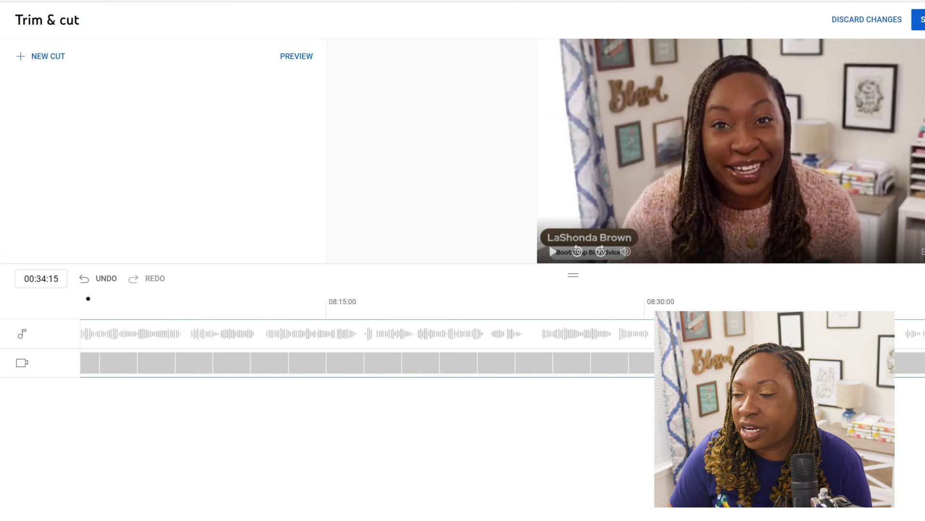
pyautogui.hscroll(7, 366, 347)
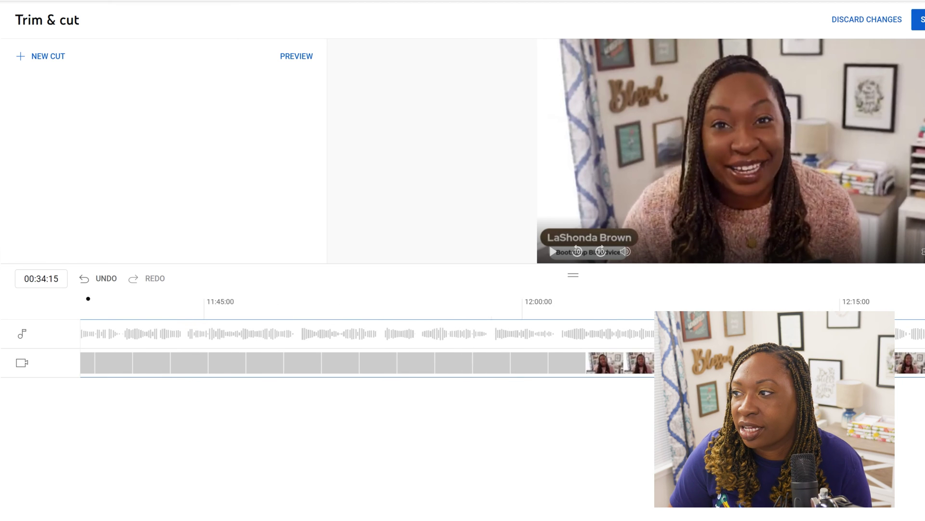
pyautogui.hscroll(4, 366, 347)
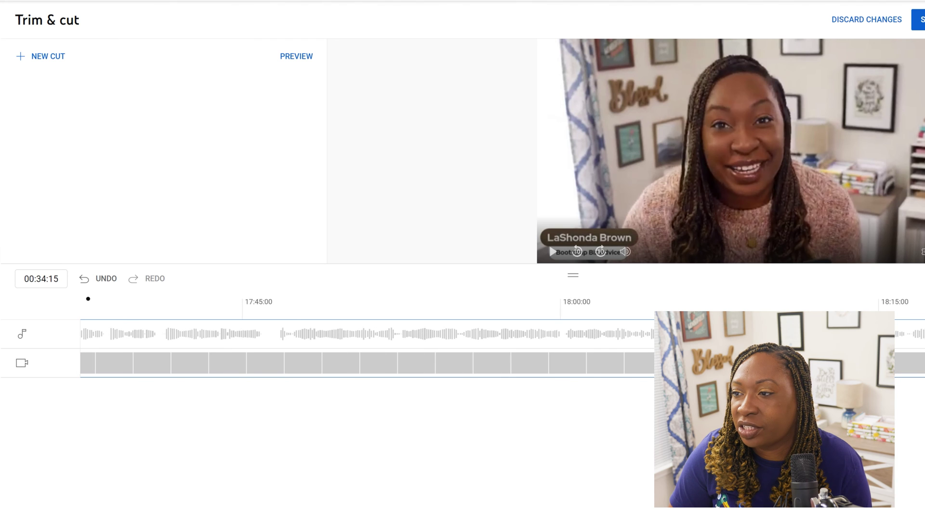
pyautogui.hscroll(7, 366, 347)
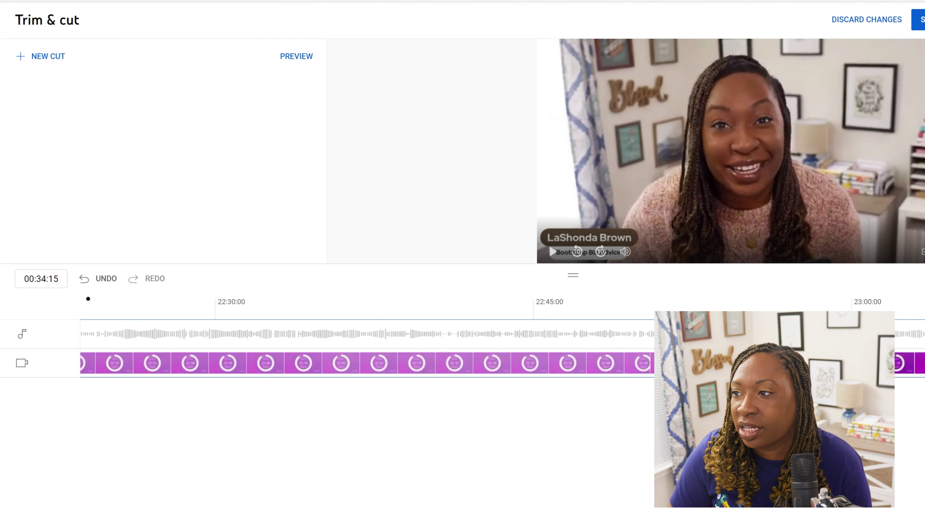
pyautogui.hscroll(-3, 367, 347)
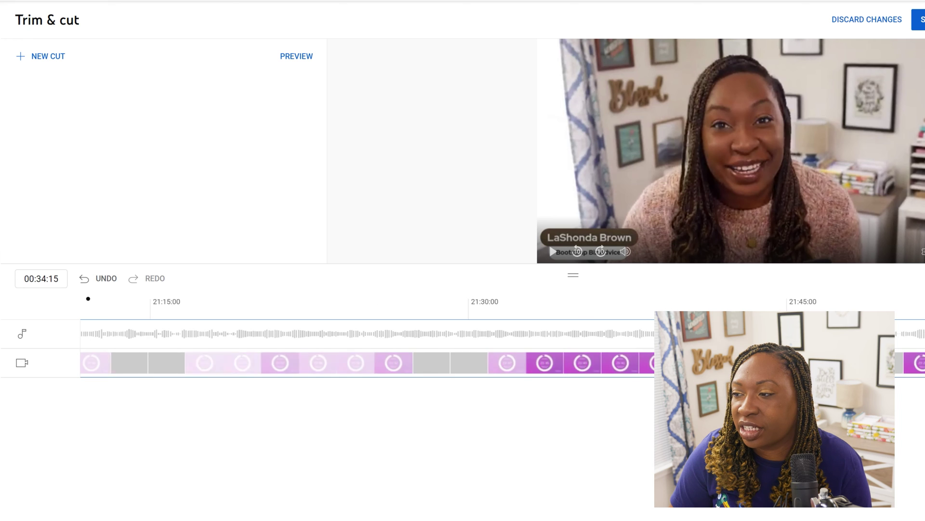
pyautogui.hscroll(-7, 366, 347)
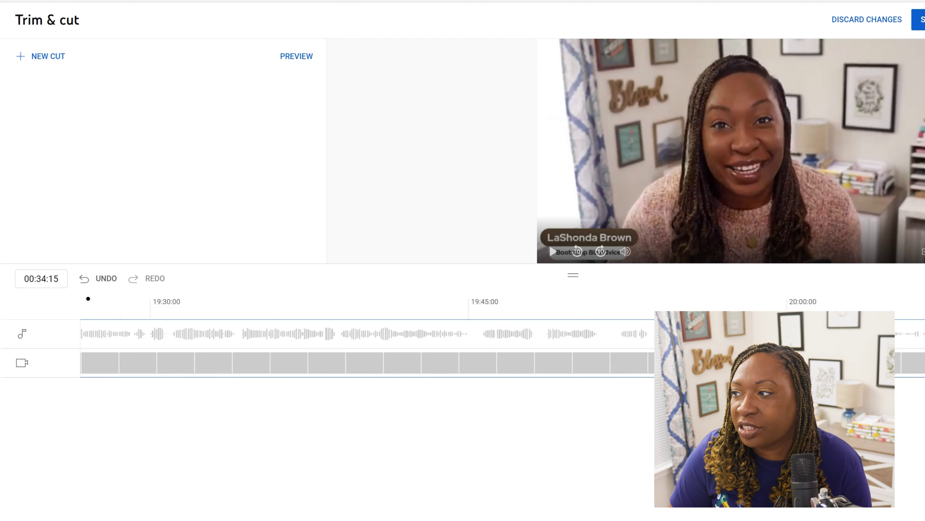
pyautogui.hscroll(-1, 366, 347)
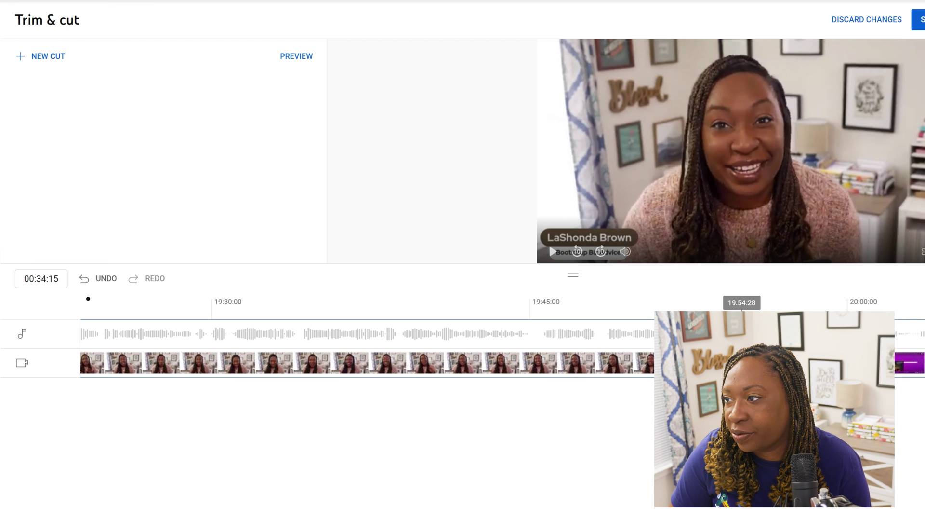
pyautogui.click(699, 309)
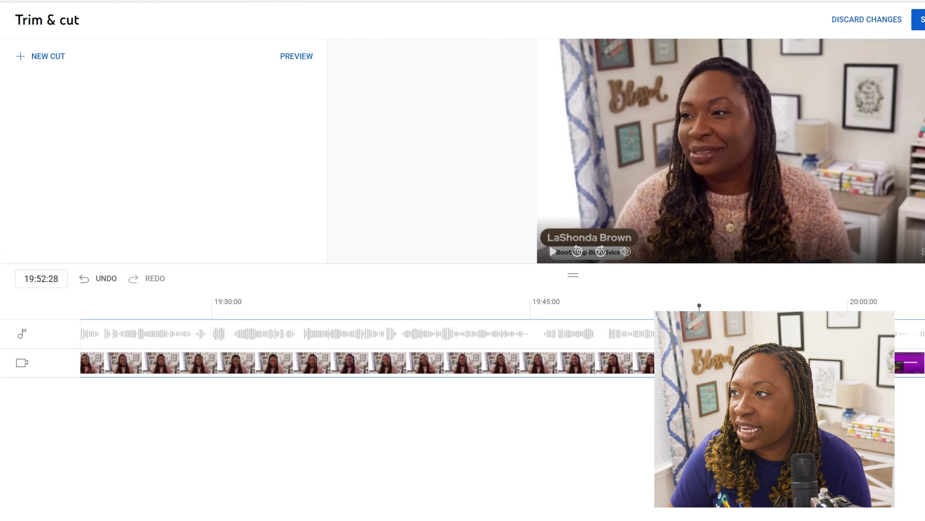
pyautogui.click(561, 256)
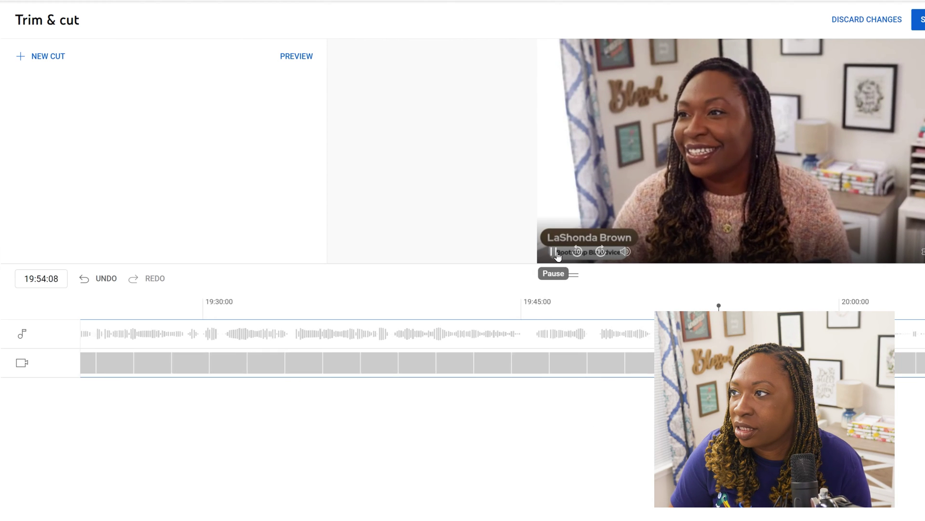
pyautogui.click(559, 256)
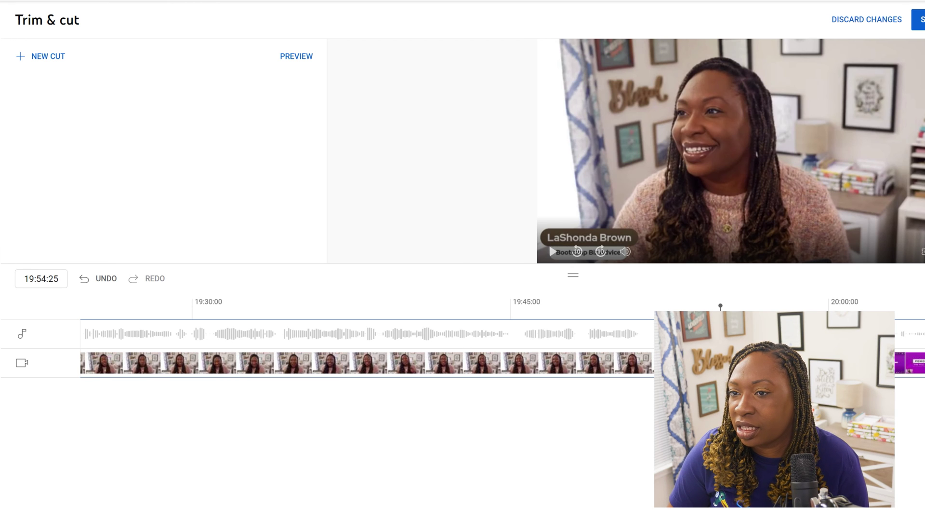
pyautogui.hscroll(10, 88, 298)
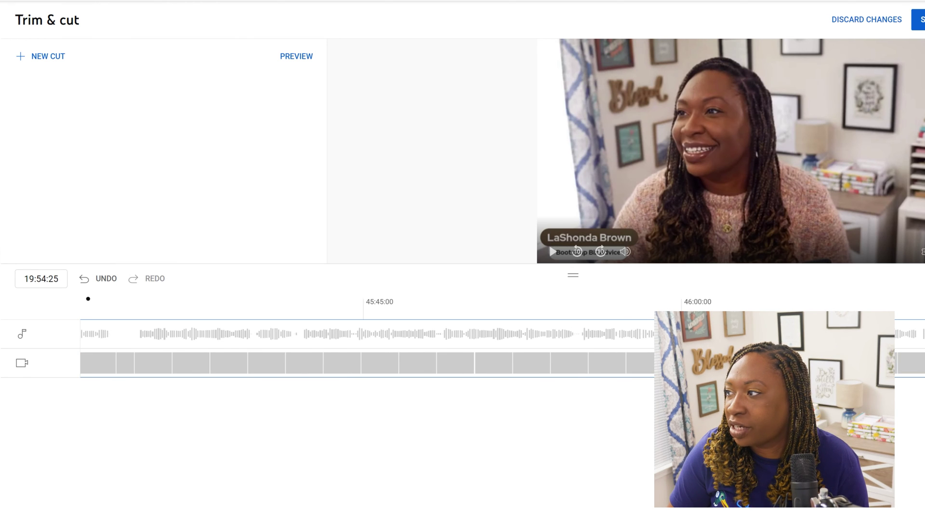
pyautogui.moveTo(89, 298); pyautogui.dragTo(18, 417)
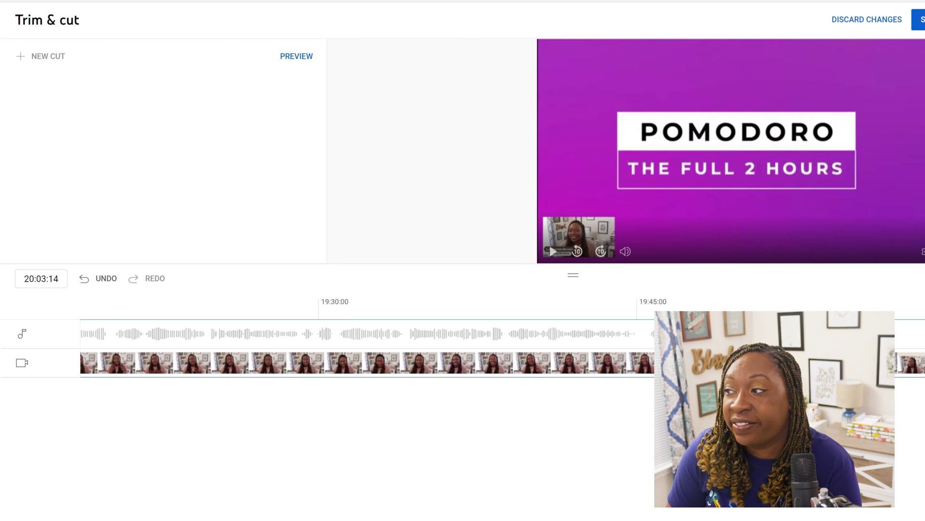
# - Set the trim end at 19:53:26, cutting off the Pomodoro timer section
pyautogui.moveTo(18, 417); pyautogui.dragTo(18, 417)
pyautogui.moveTo(924, 337)
pyautogui.mouseDown()
pyautogui.moveTo(810, 338)
pyautogui.moveTo(826, 337)
pyautogui.mouseUp()
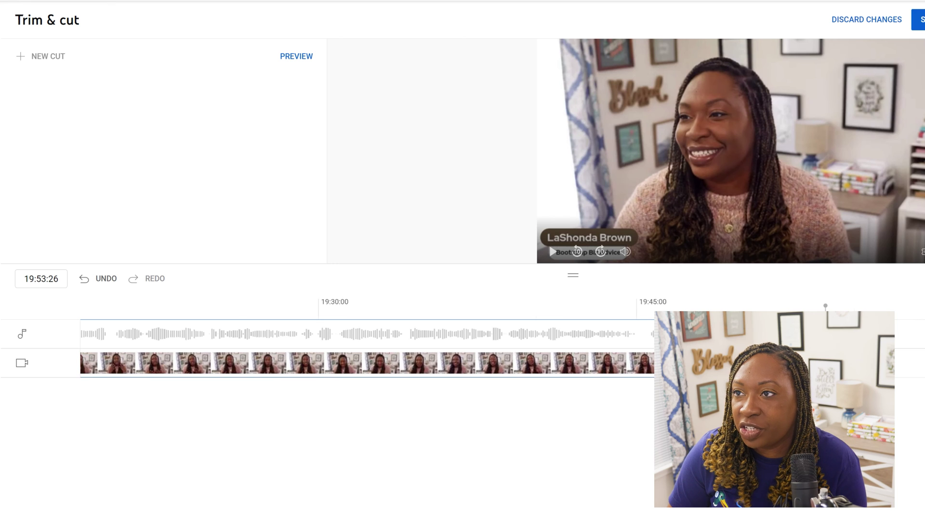
pyautogui.hscroll(-10, 366, 347)
pyautogui.hscroll(10, 87, 299)
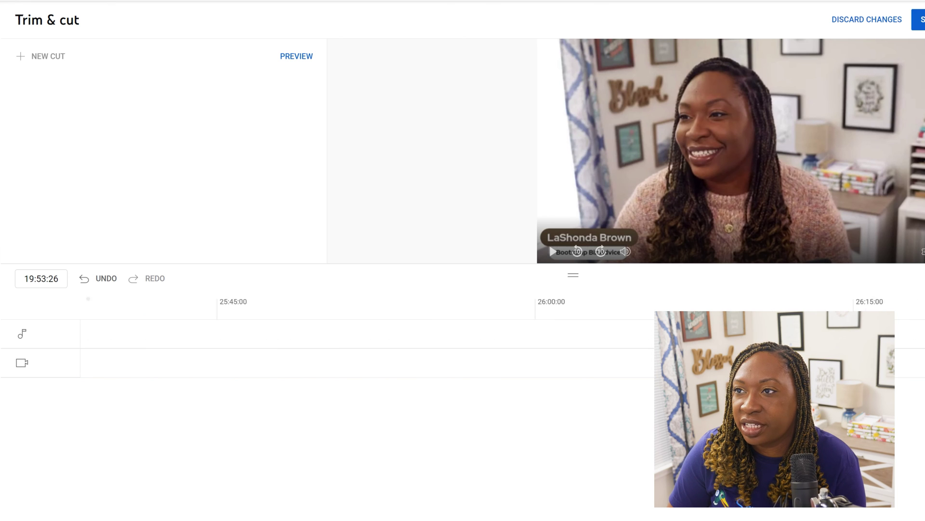
pyautogui.click(302, 63)
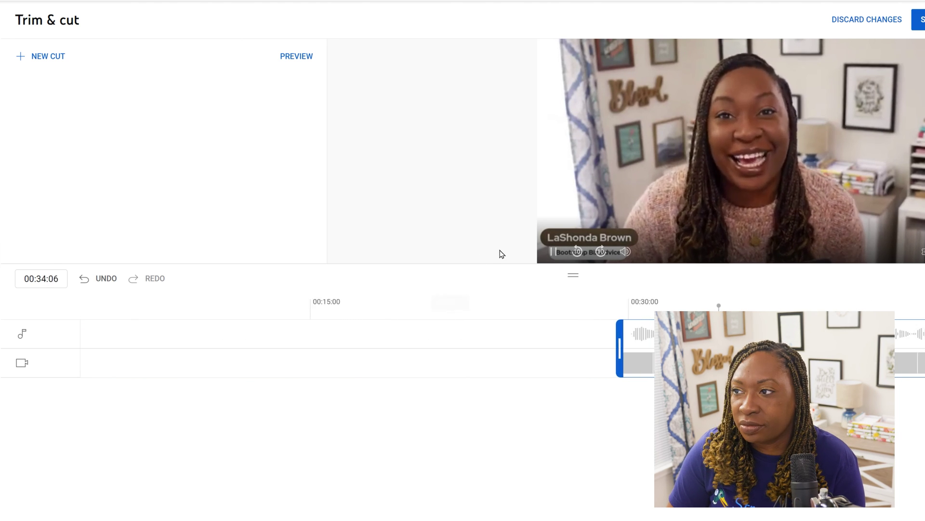
# - Pause the trimmed preview and save the edits
pyautogui.click(554, 252)
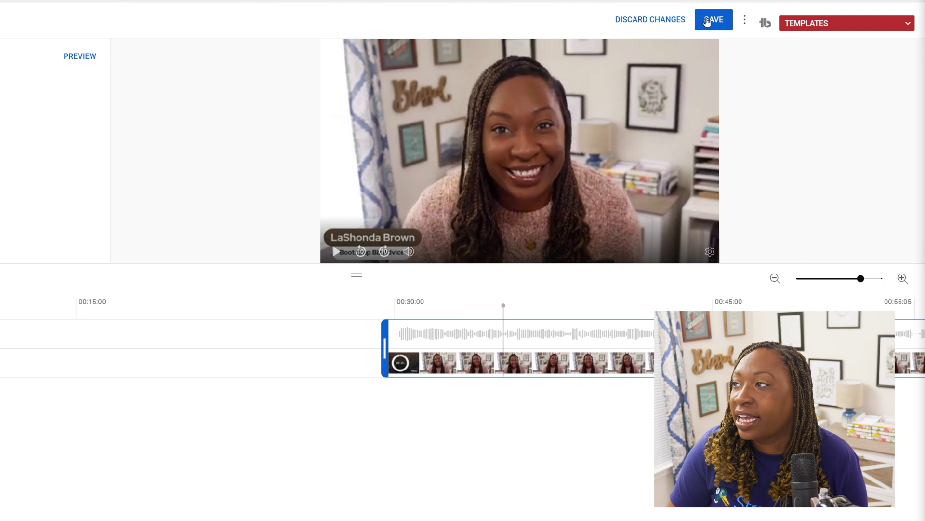
pyautogui.click(707, 22)
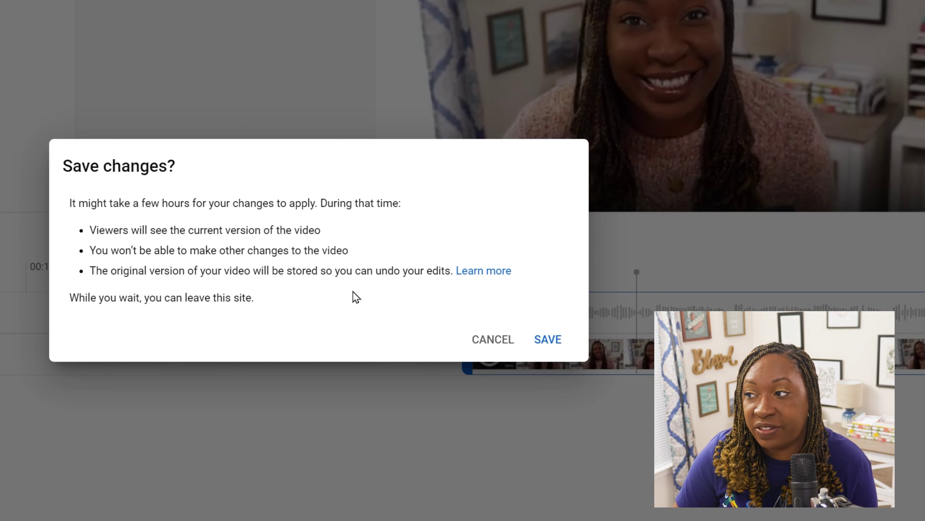
# - Confirm saving the trimmed replay in the Save changes? dialog
pyautogui.click(566, 346)
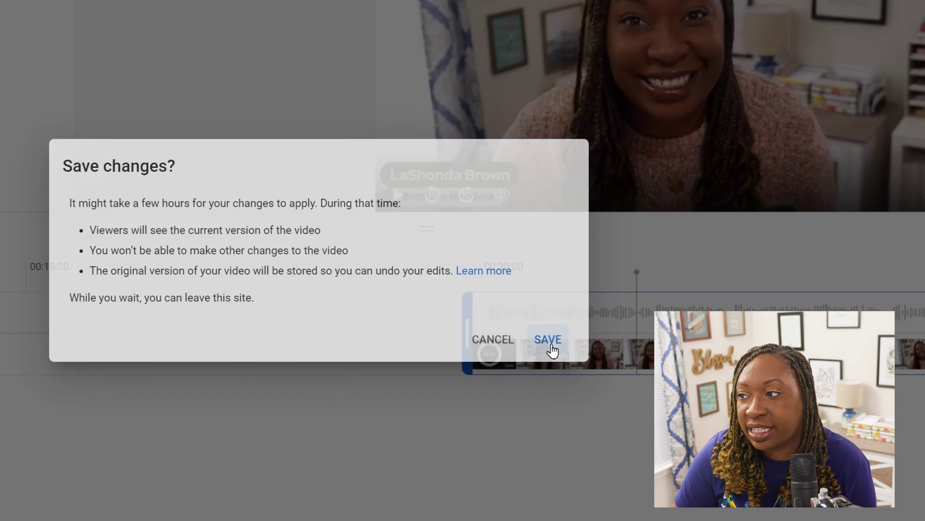